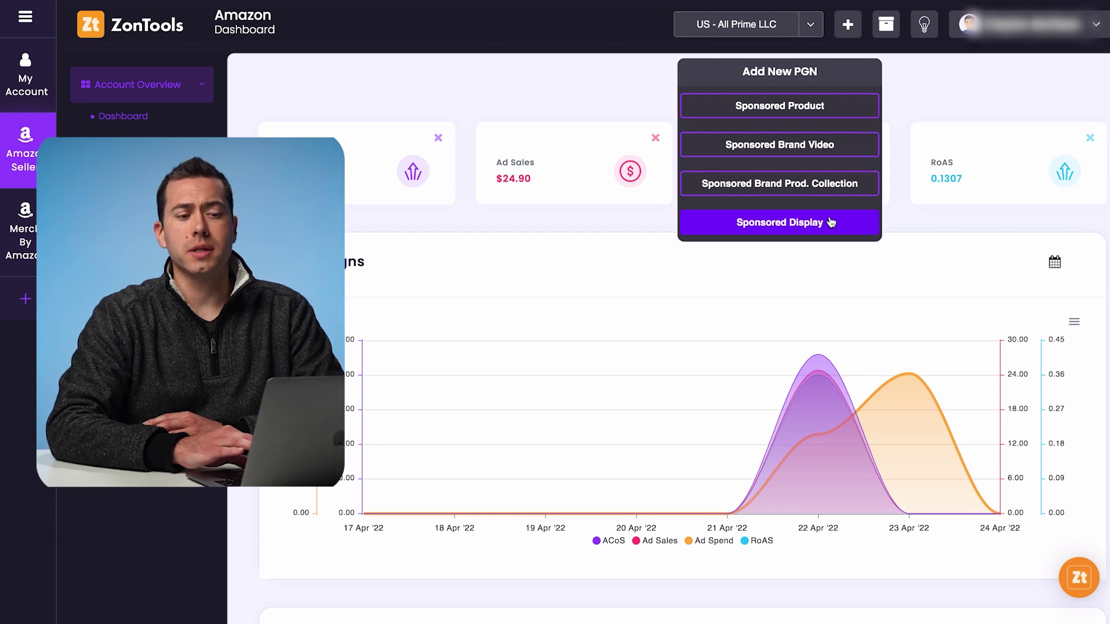
Step: Start a new Sponsored Product PGN, add the Vent Covers product to it and continue to the product group settings
mouse_move(846, 36)
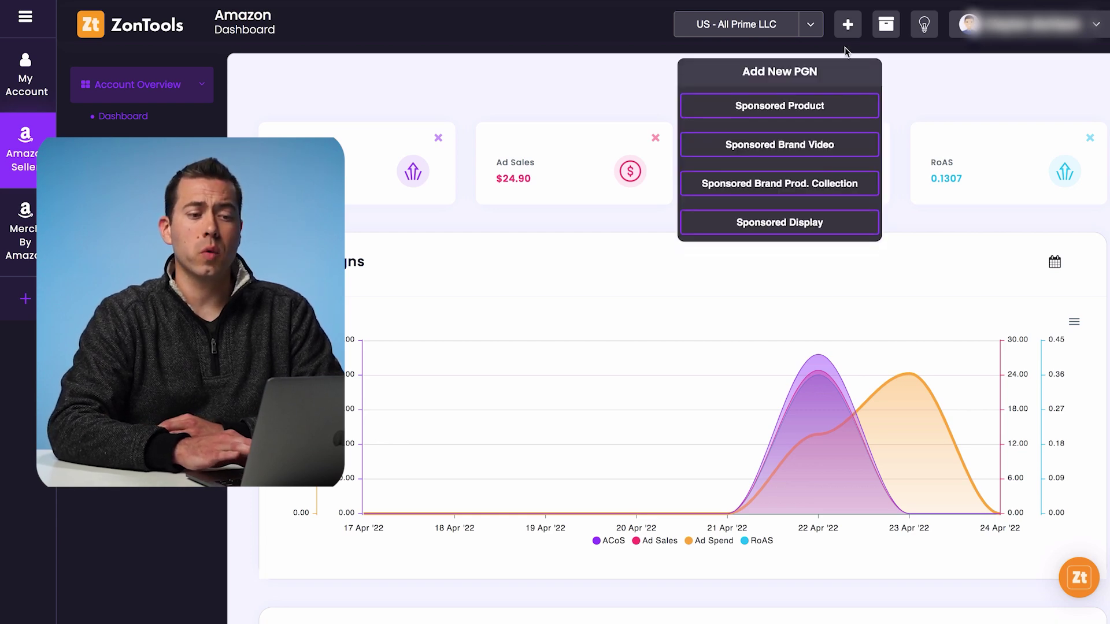
click(786, 112)
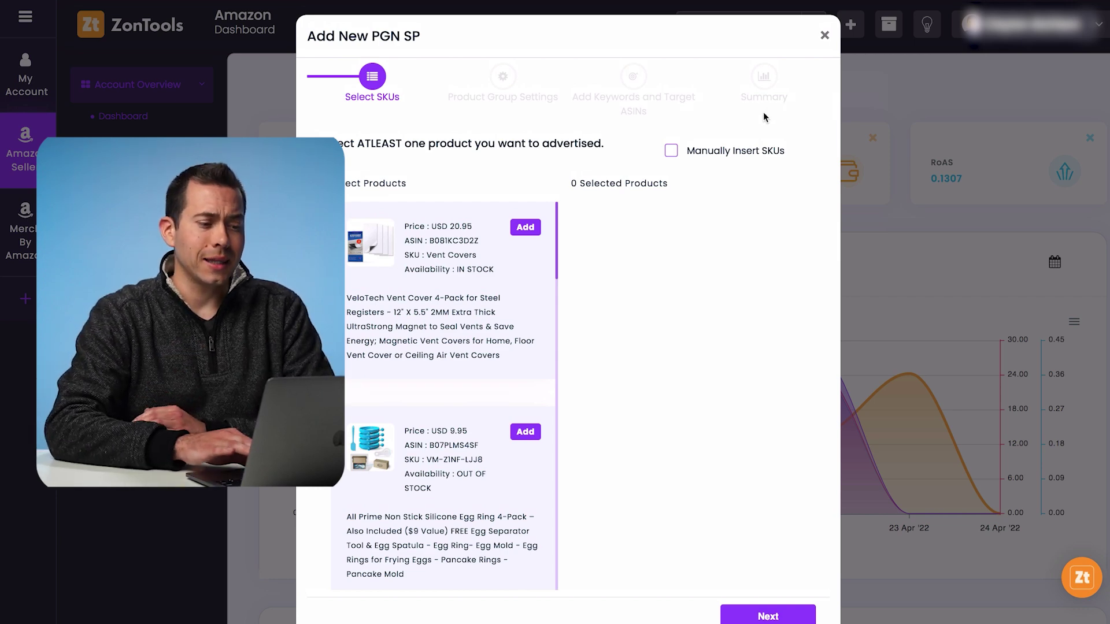
scroll(430, 284, down, 10)
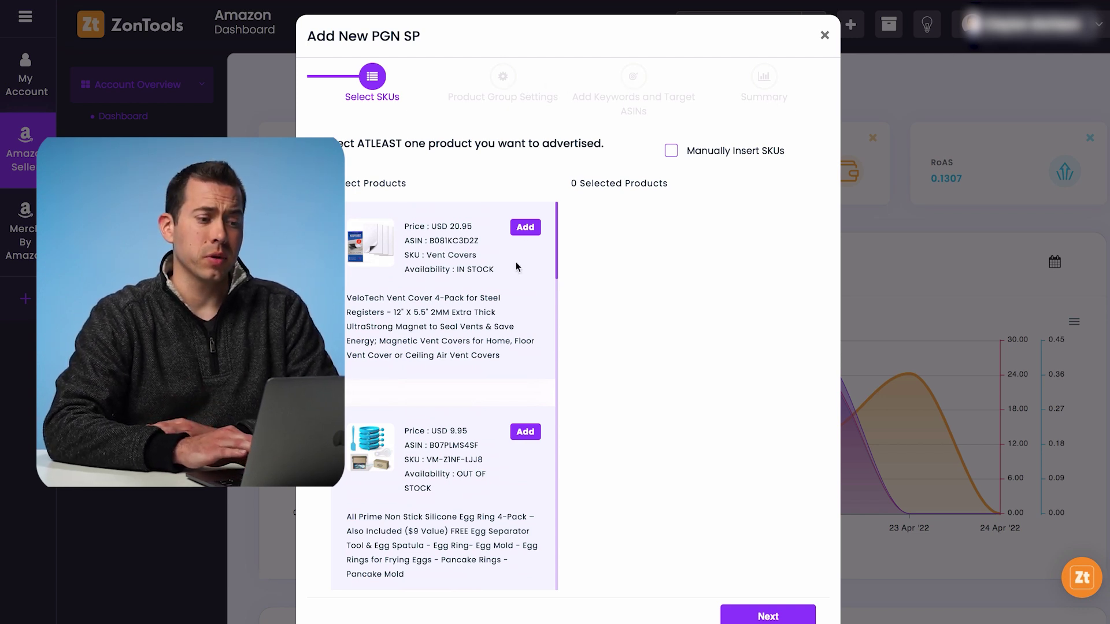
drag(361, 297, 489, 303)
click(525, 227)
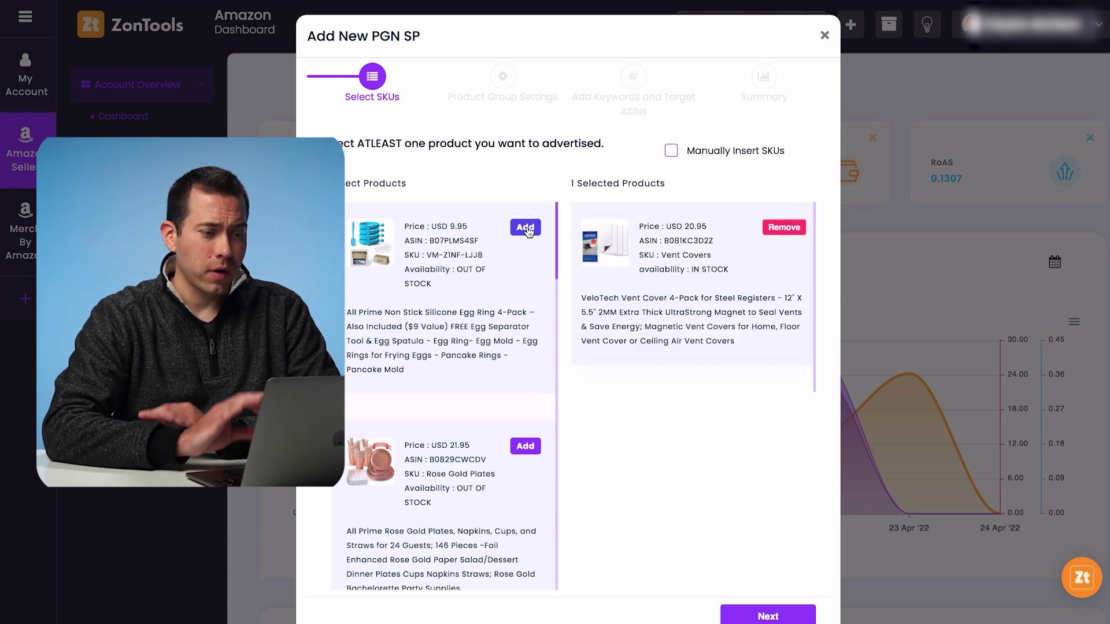
click(761, 615)
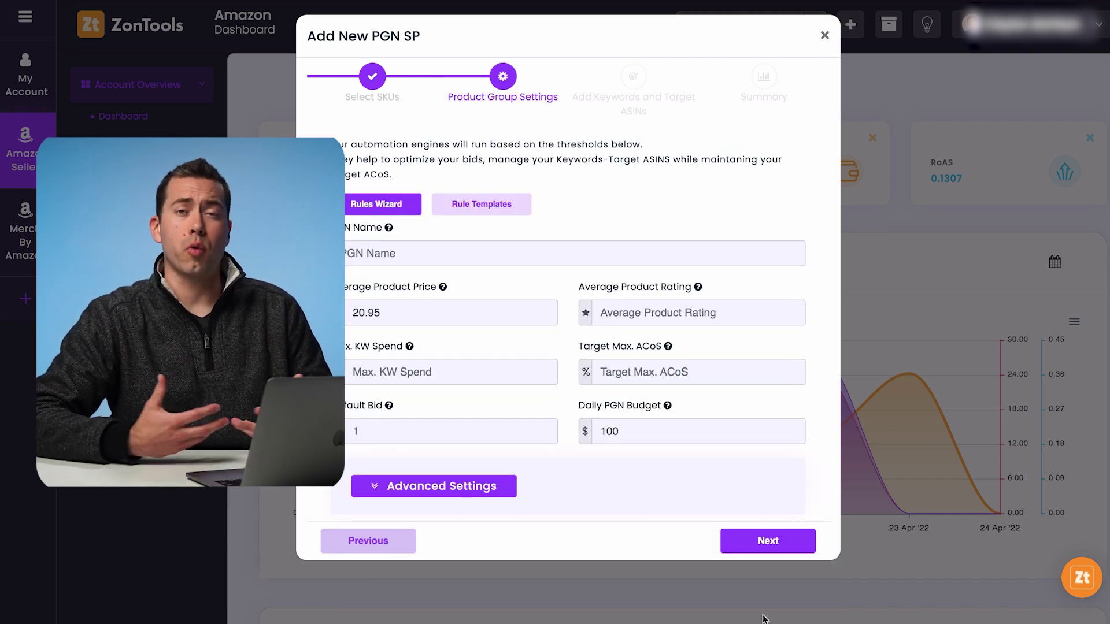
Step: Name the PGN "testestestestestet" and set its average product rating to 4.3
click(389, 257)
text(Tes)
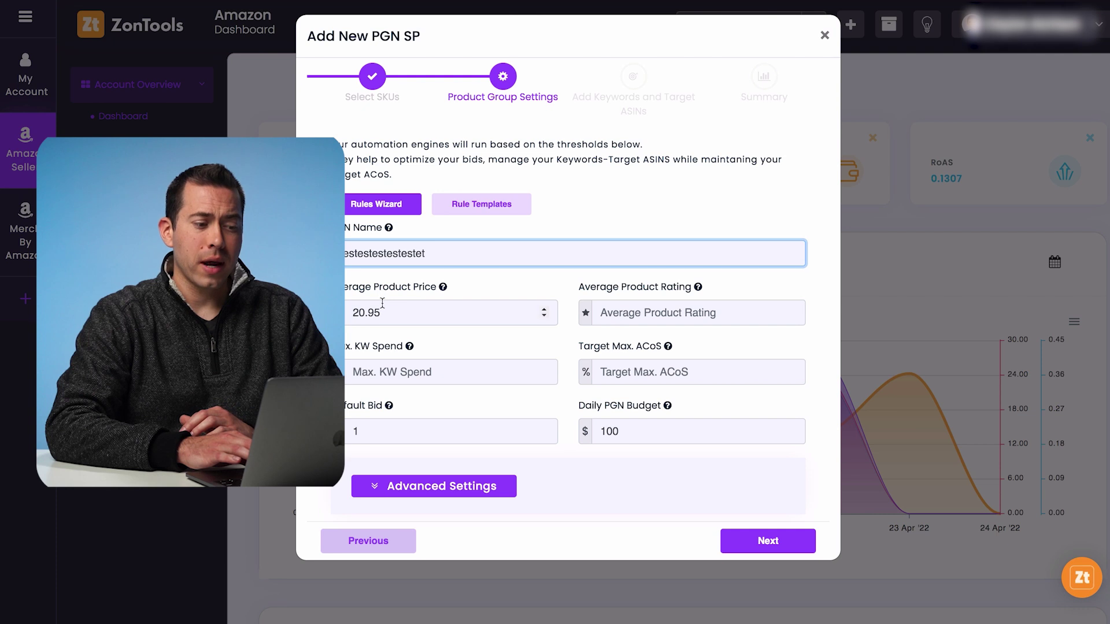
mouse_move(443, 288)
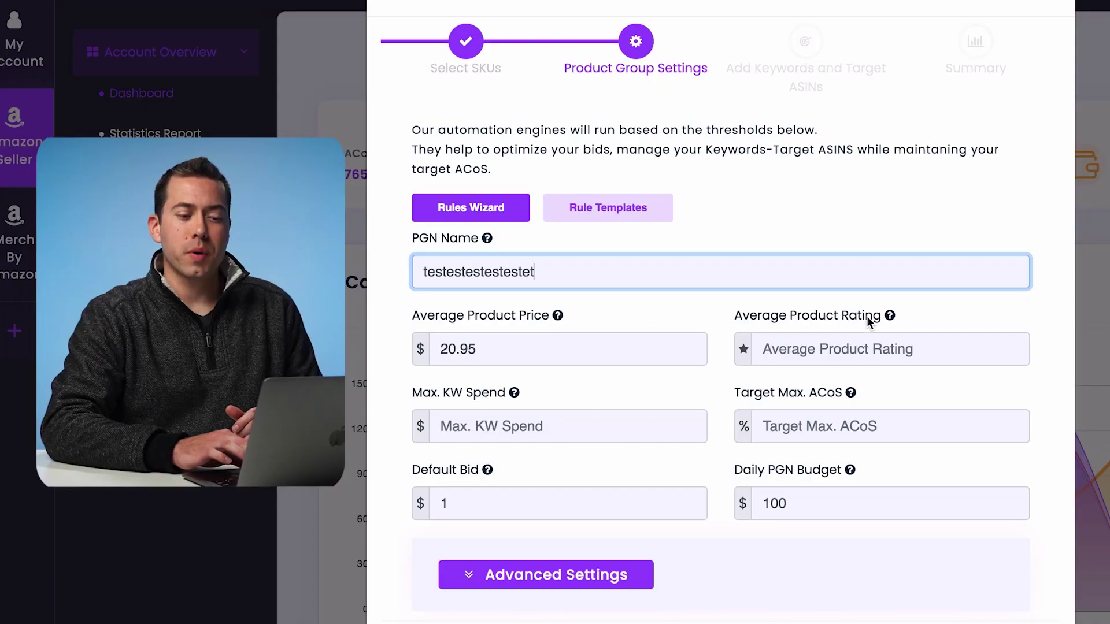
mouse_move(891, 318)
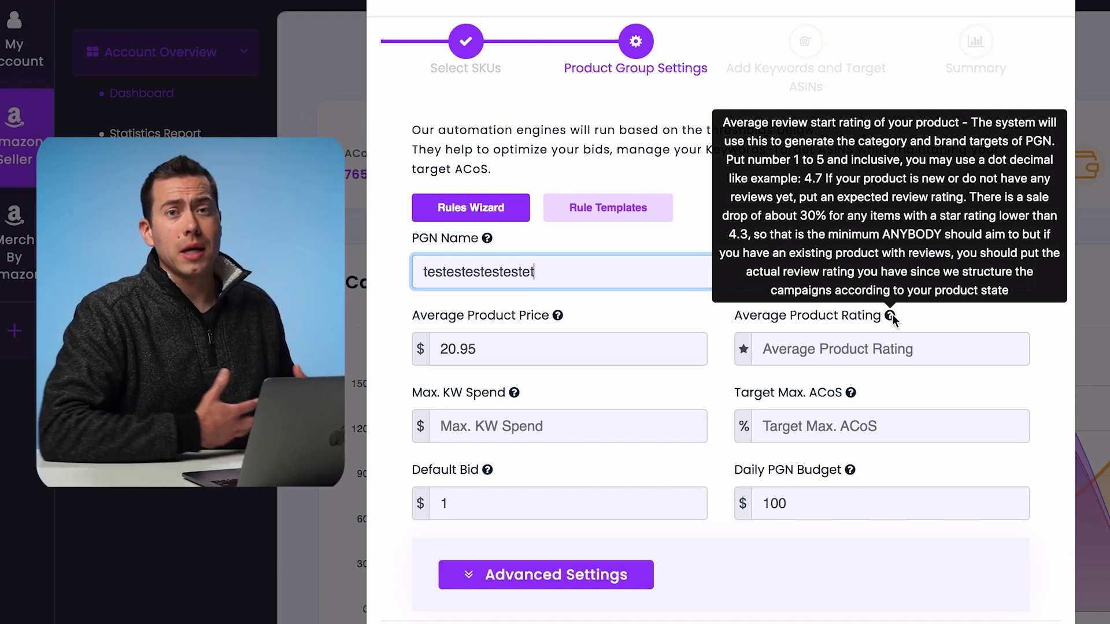
click(822, 348)
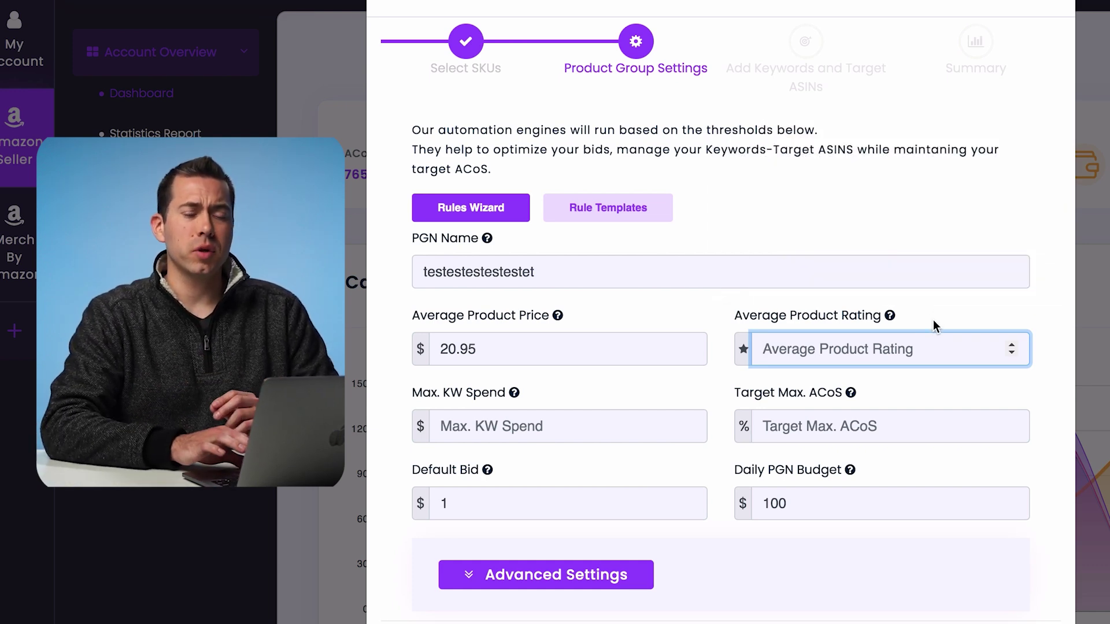
mouse_move(850, 395)
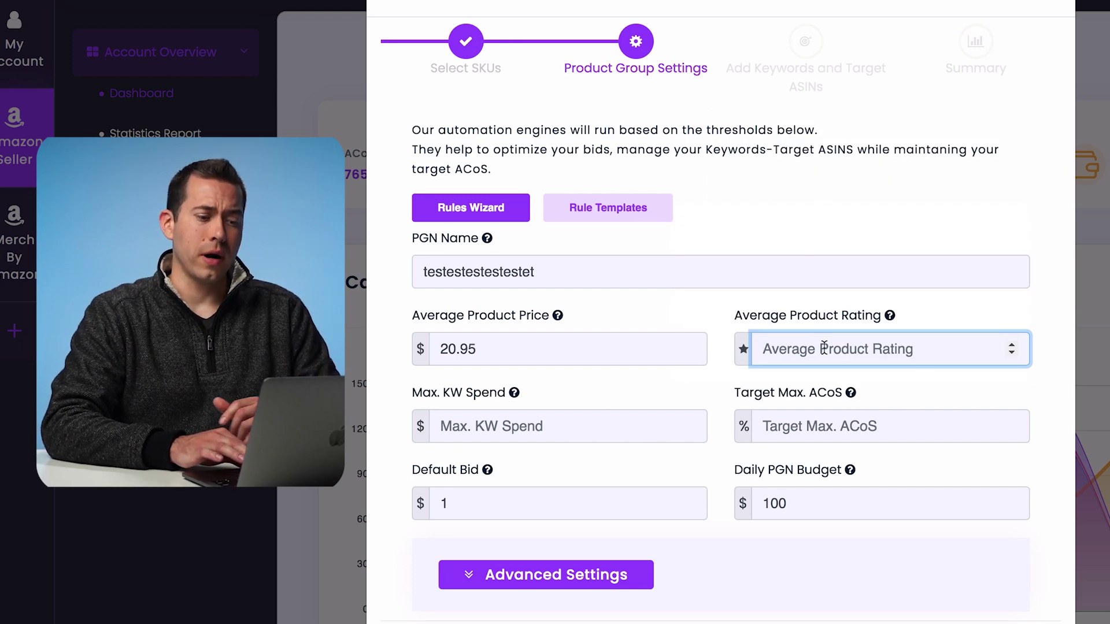
text(4.)
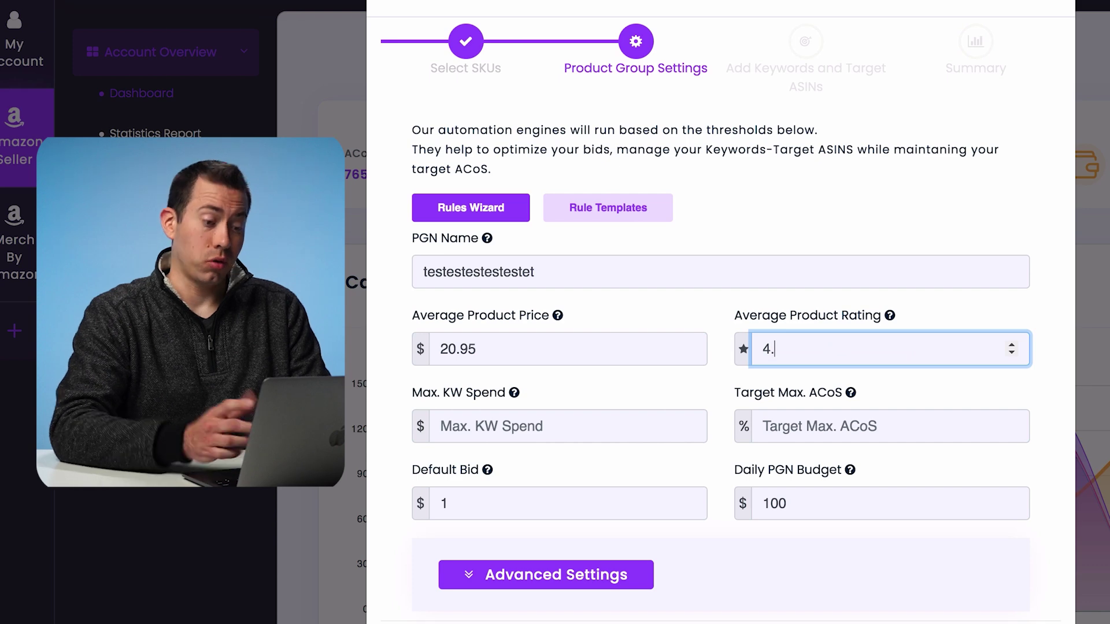
text(3)
click(556, 400)
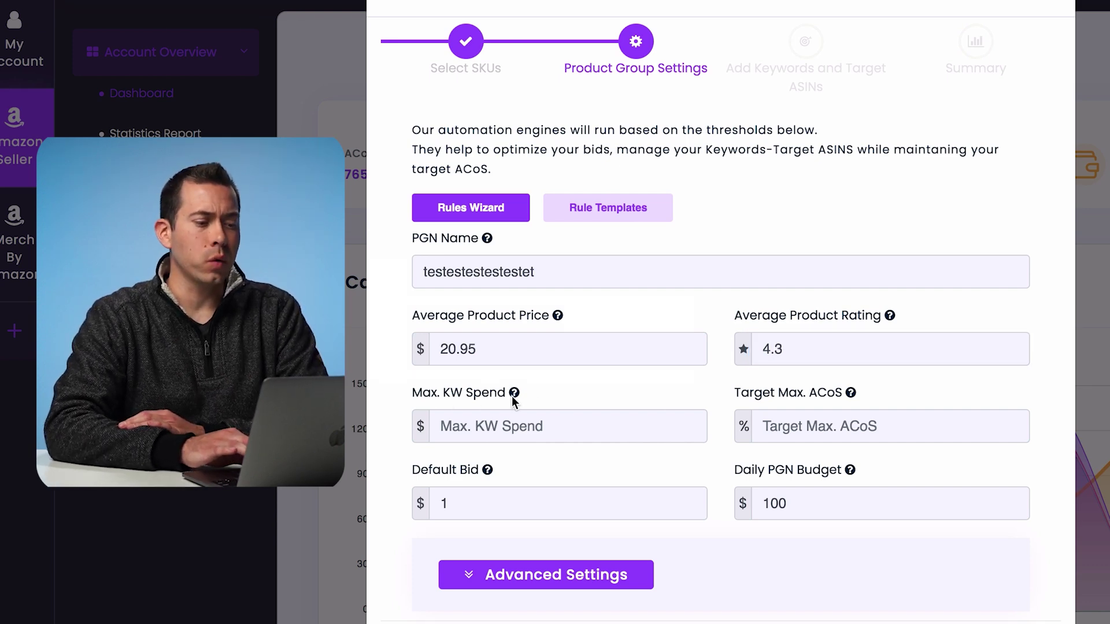
Step: Set the PGN's maximum keyword spend to $20
mouse_move(514, 394)
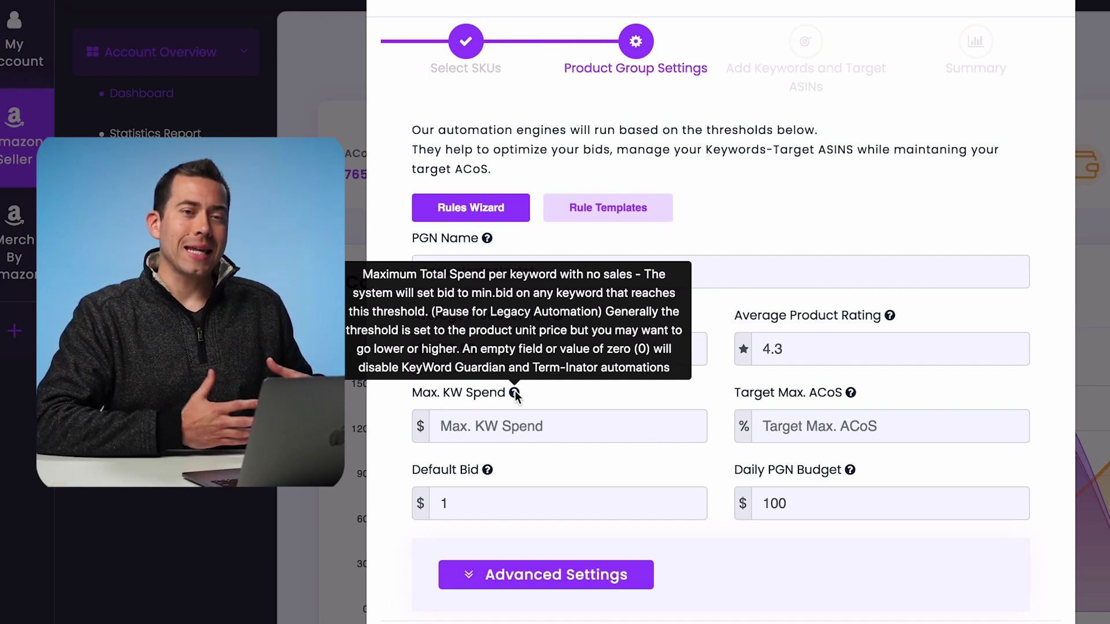
click(493, 429)
text(20)
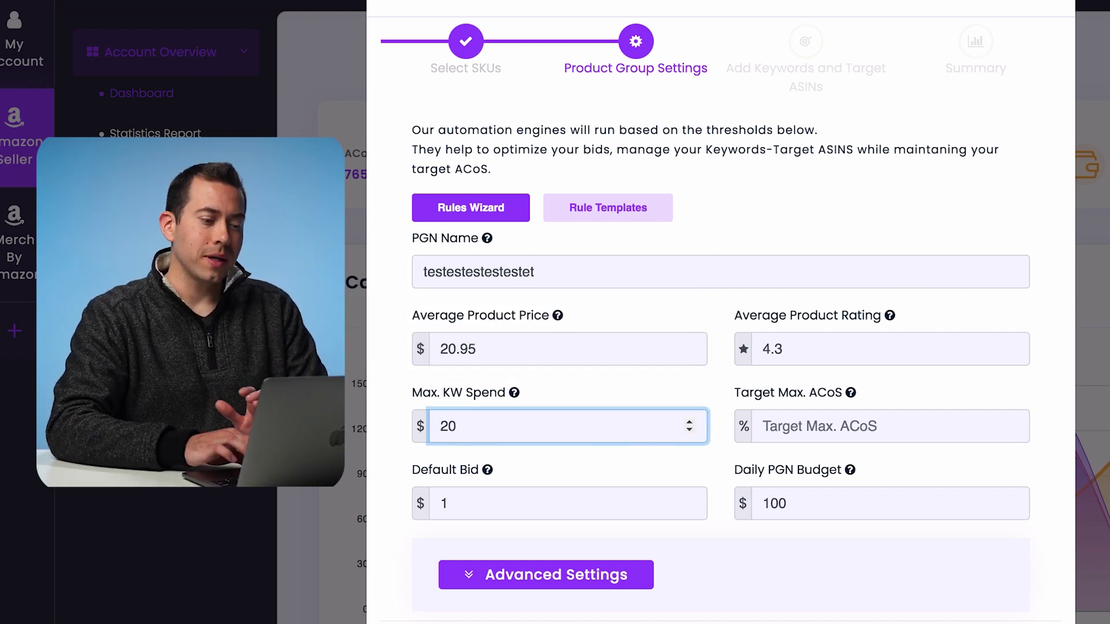
click(652, 399)
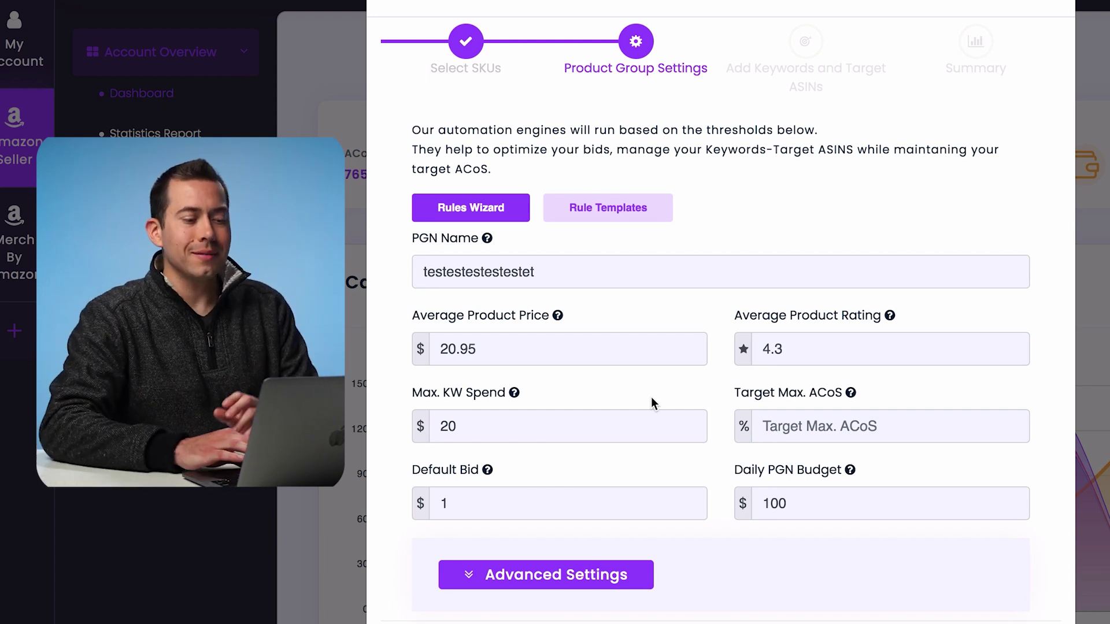
Step: Set the PGN's maximum keyword spend to $50 and its target maximum ACoS to 40%
click(489, 426)
drag(488, 426, 422, 424)
text(50)
click(596, 394)
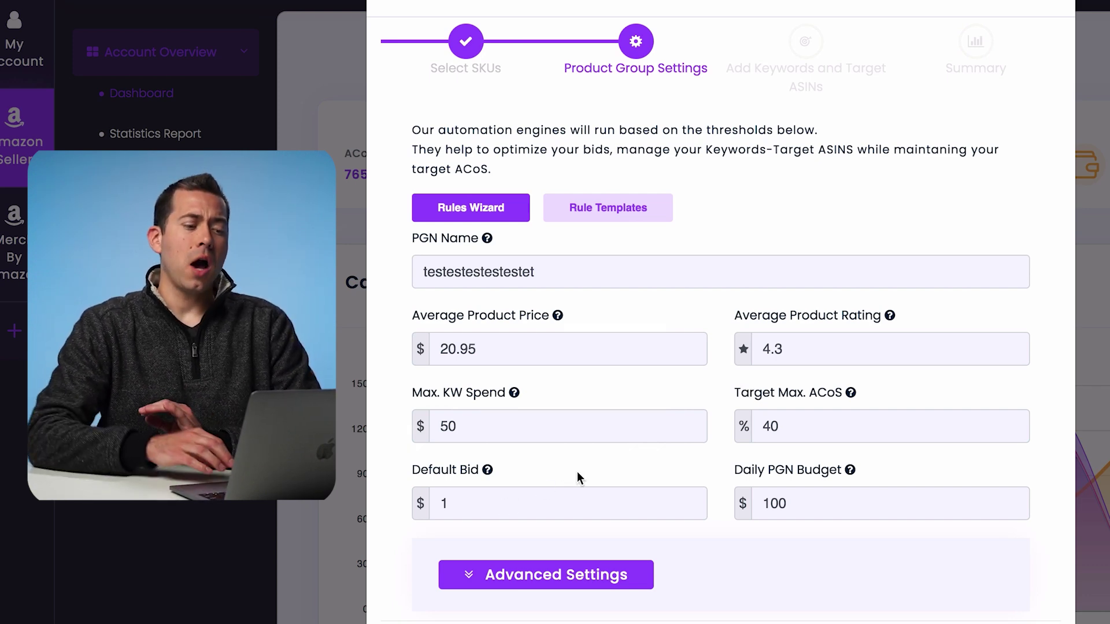
Step: Check the default bid explanation and set the PGN's default bid to $2
mouse_move(488, 471)
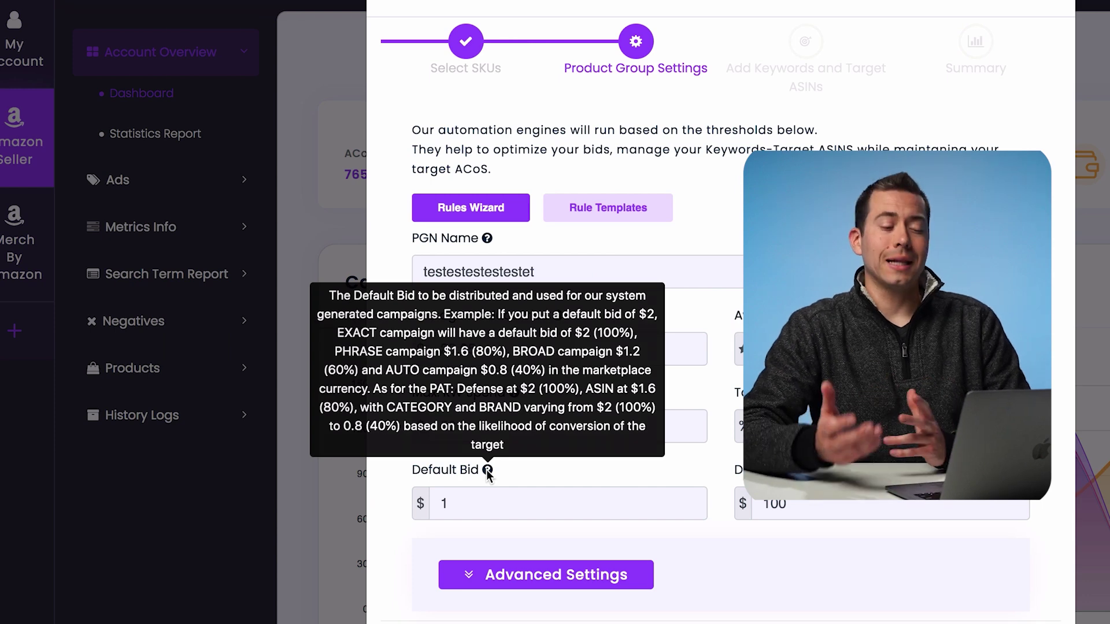
click(482, 513)
key(BackSpace)
text(2)
mouse_move(489, 472)
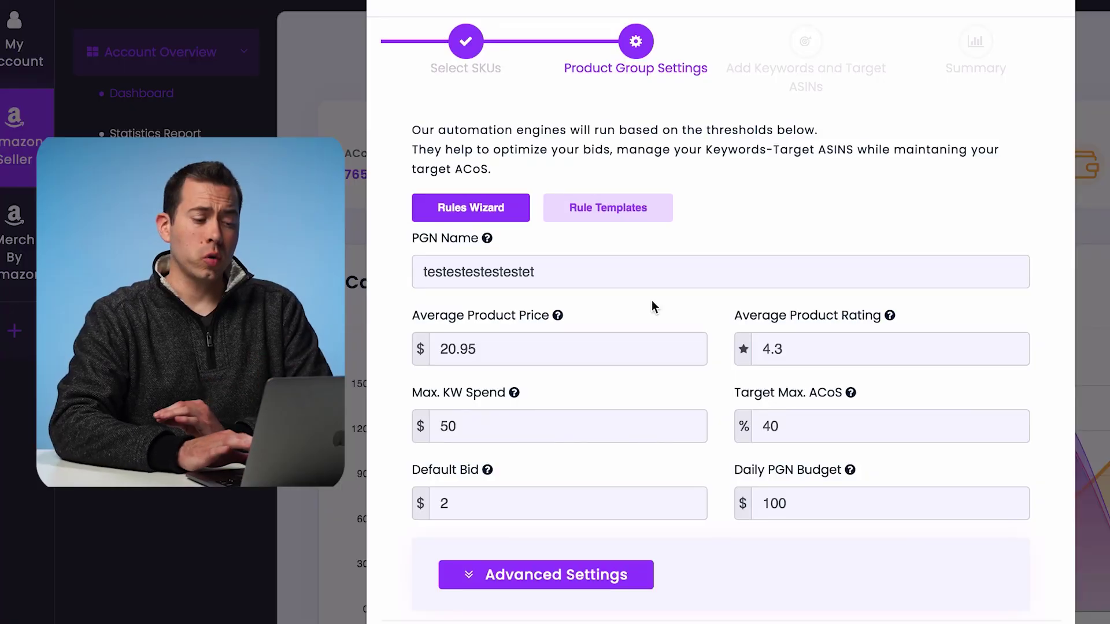
Step: Expand the advanced settings, read the explanations for minimum action clicks, change rate and relevancy sales, and collapse them
click(578, 574)
scroll(715, 538, down, 5)
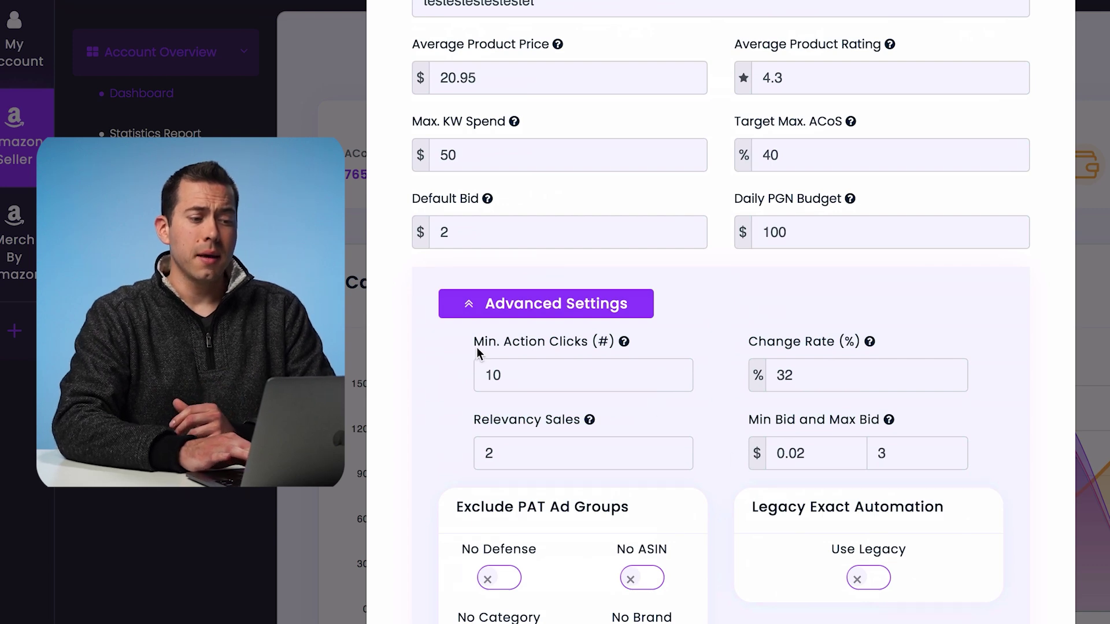
mouse_move(625, 342)
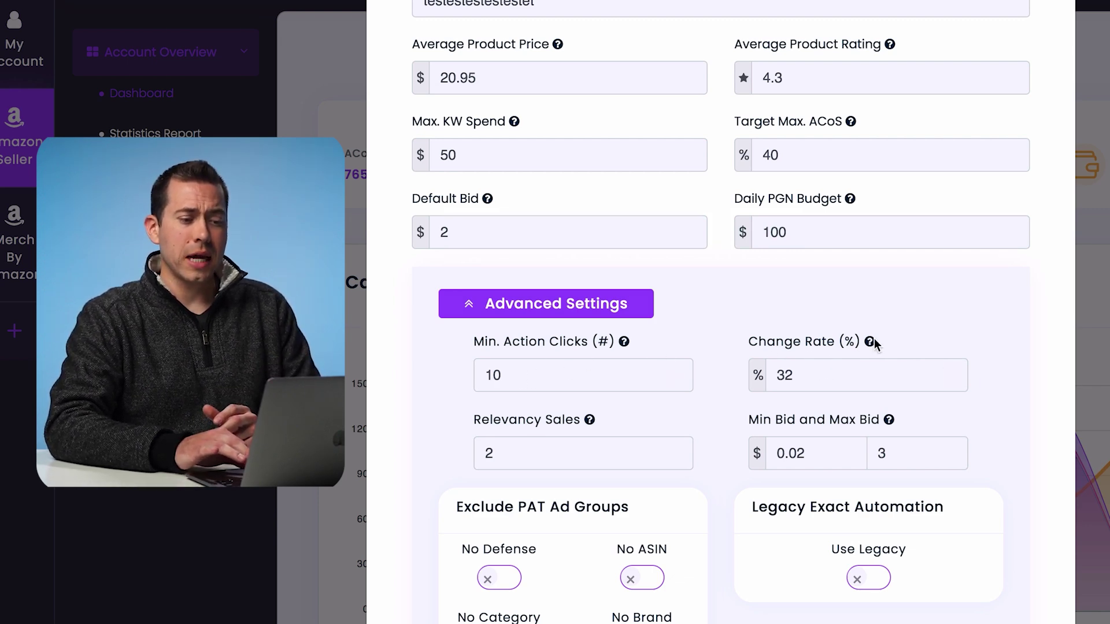
mouse_move(870, 344)
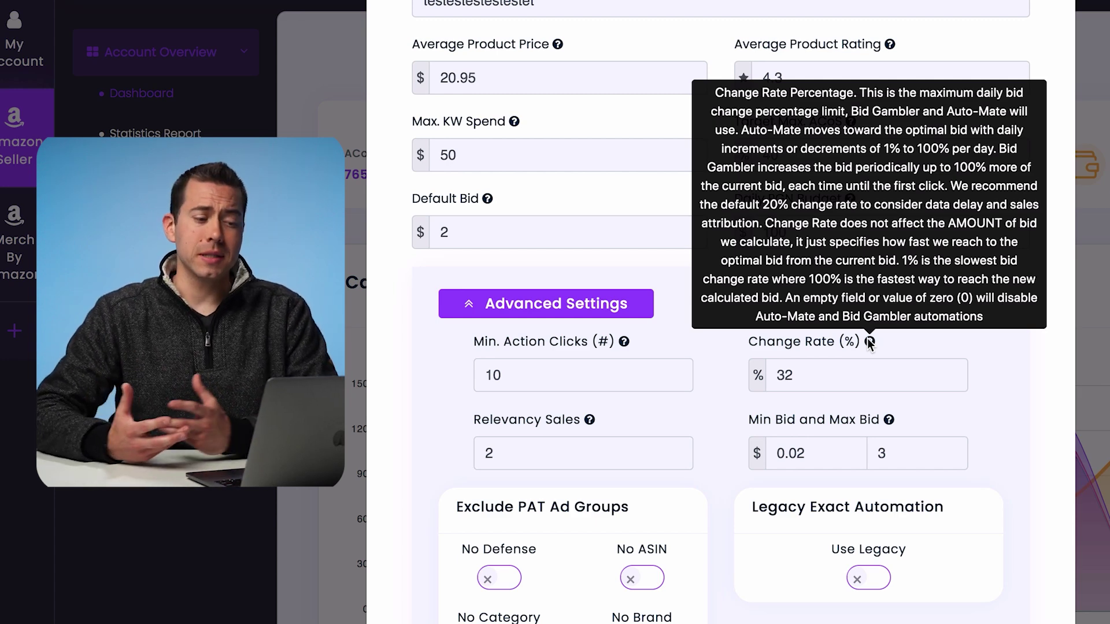
mouse_move(591, 424)
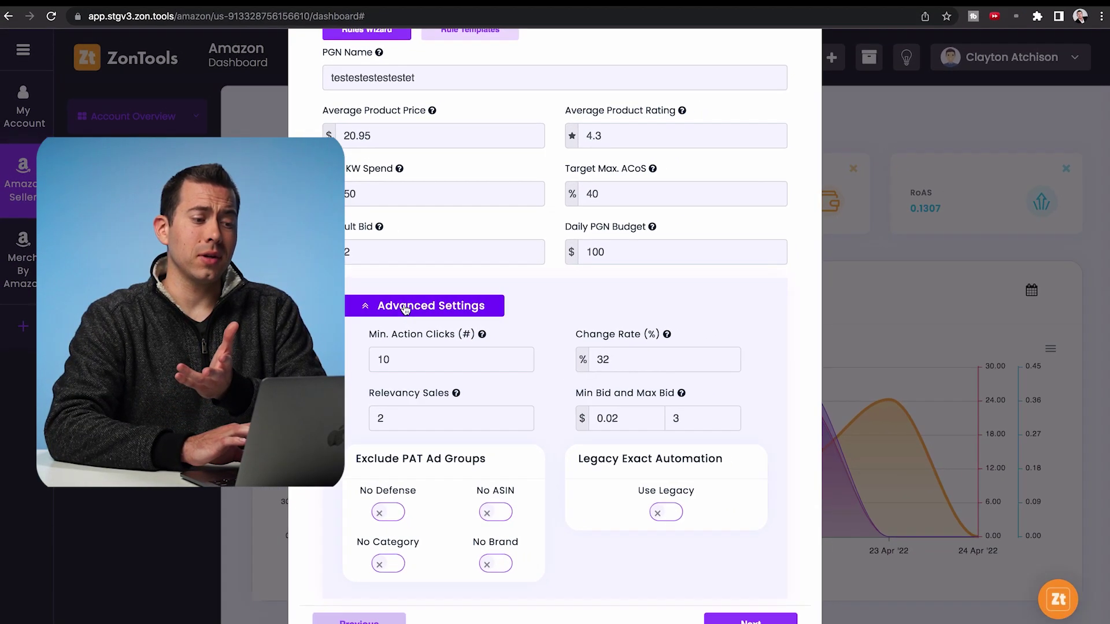
click(546, 304)
Step: Continue to the keywords and target ASINs stage and choose the Vent Covers product, B081KC3D2Z, as a defense ASIN
click(762, 564)
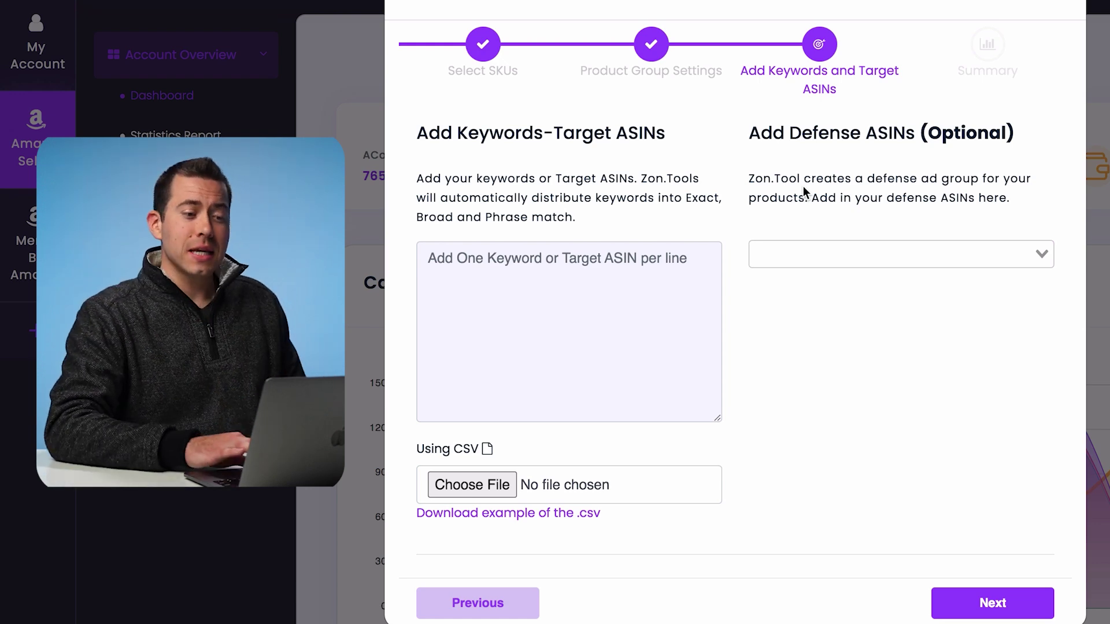
click(872, 250)
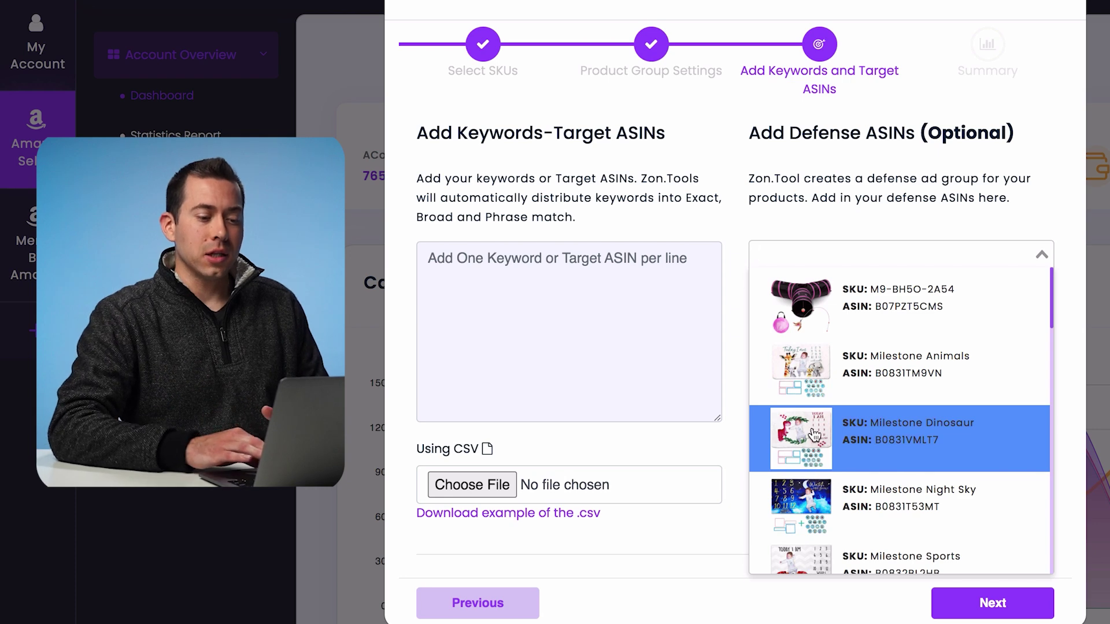
scroll(814, 435, down, 12)
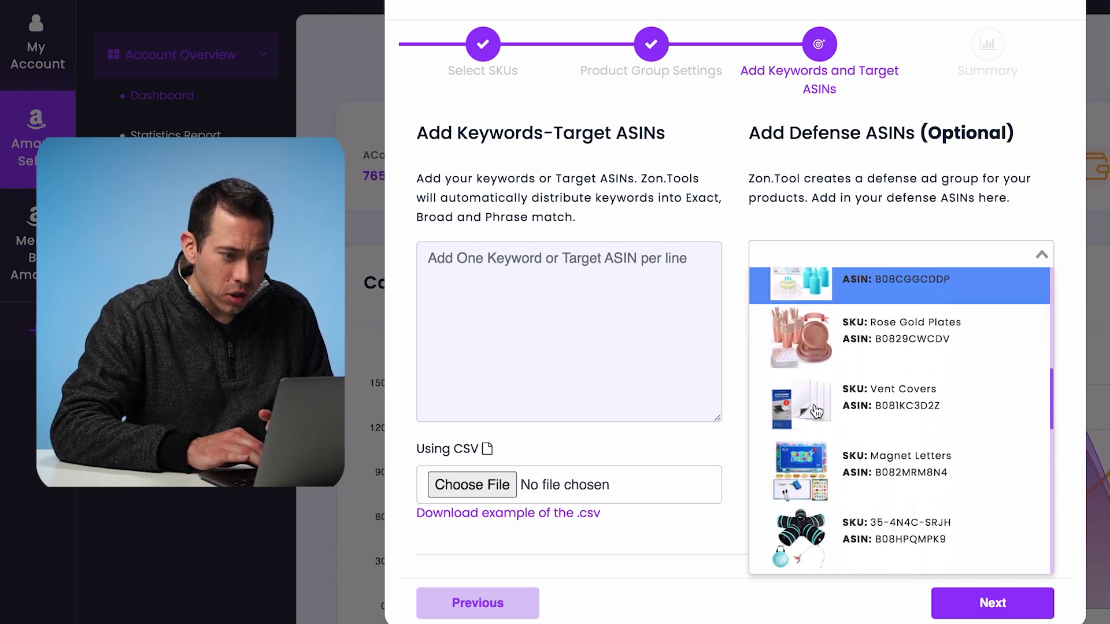
click(906, 404)
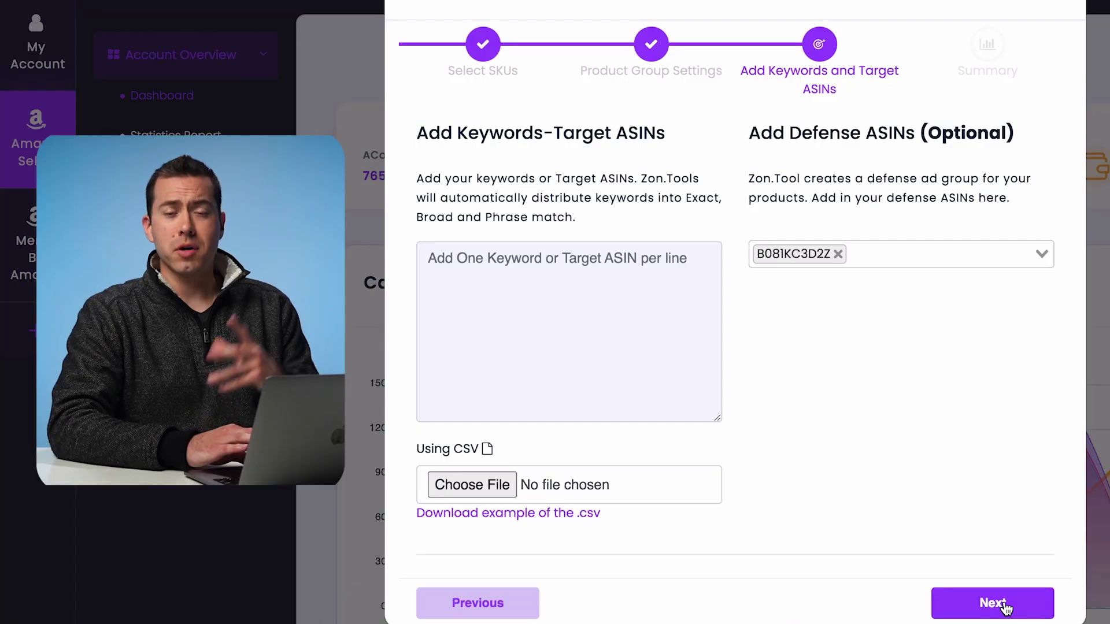
Step: Enter "vent covers" as the PGN's keyword and continue to the summary
click(1005, 606)
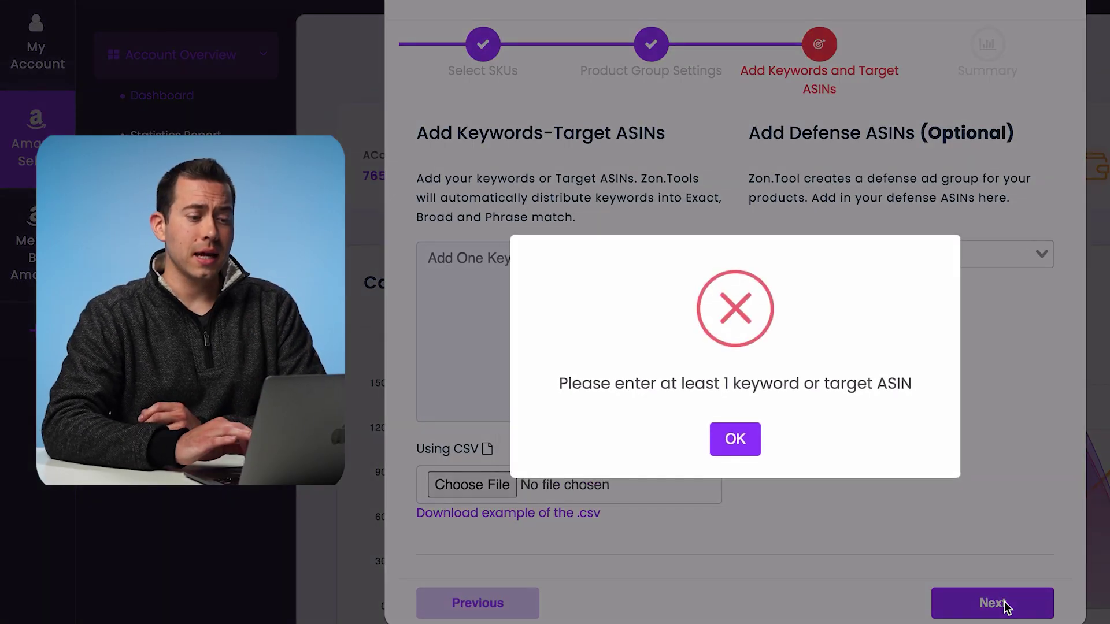
click(733, 450)
click(466, 294)
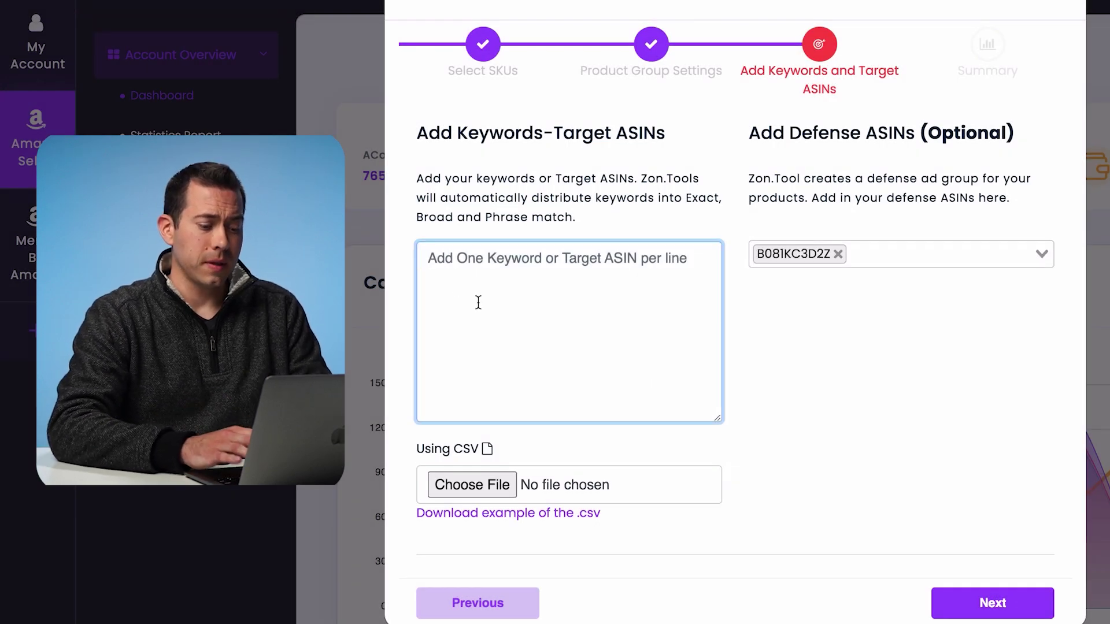
text(vent covers)
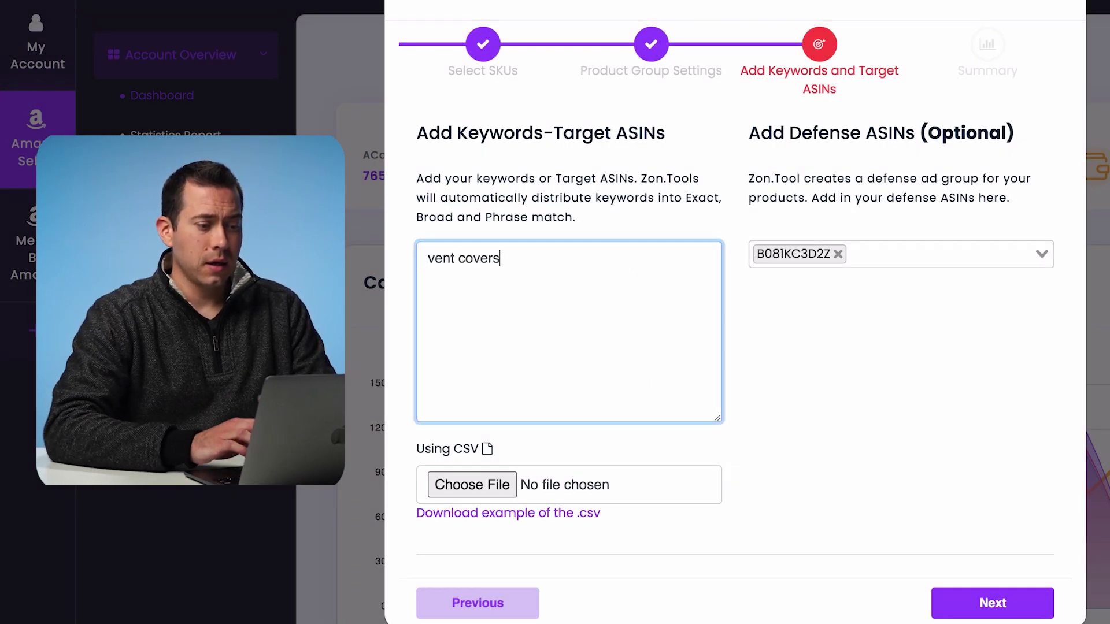
click(950, 496)
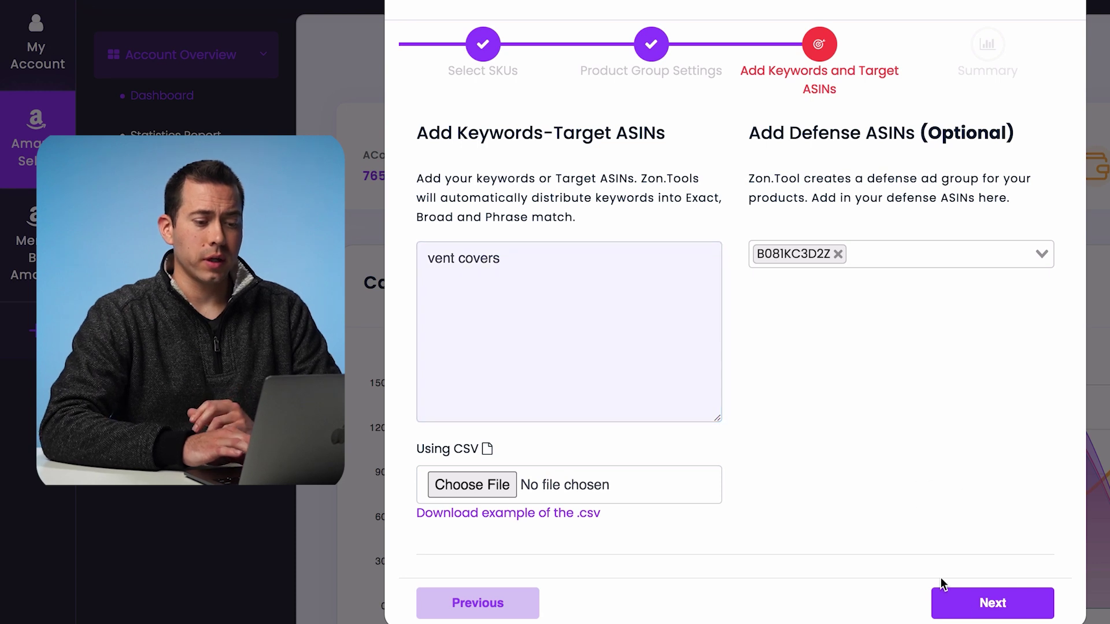
click(984, 606)
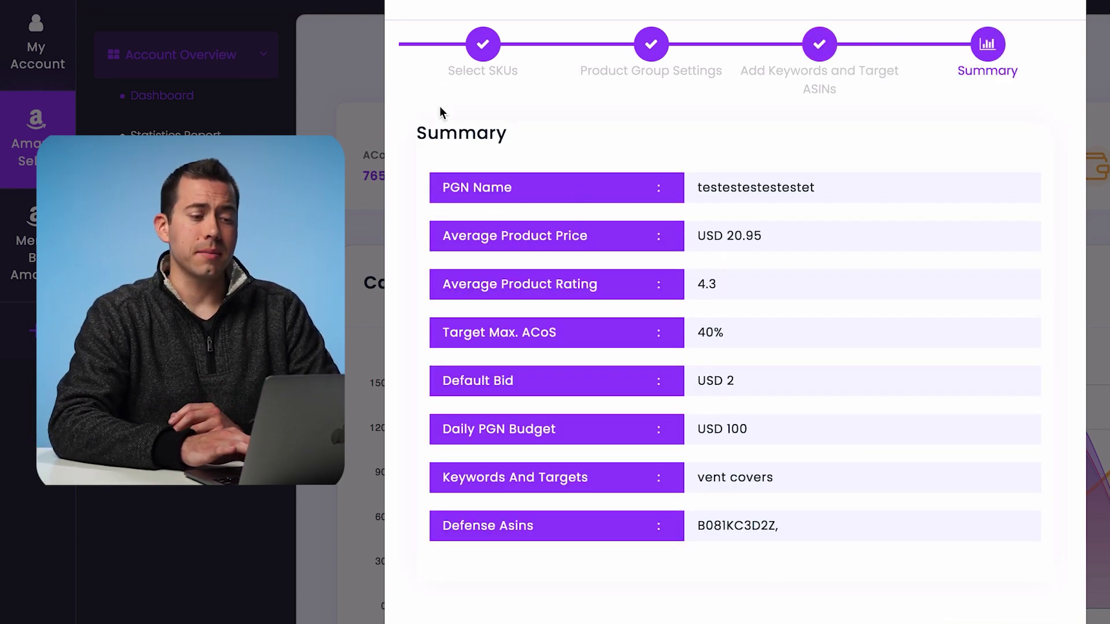